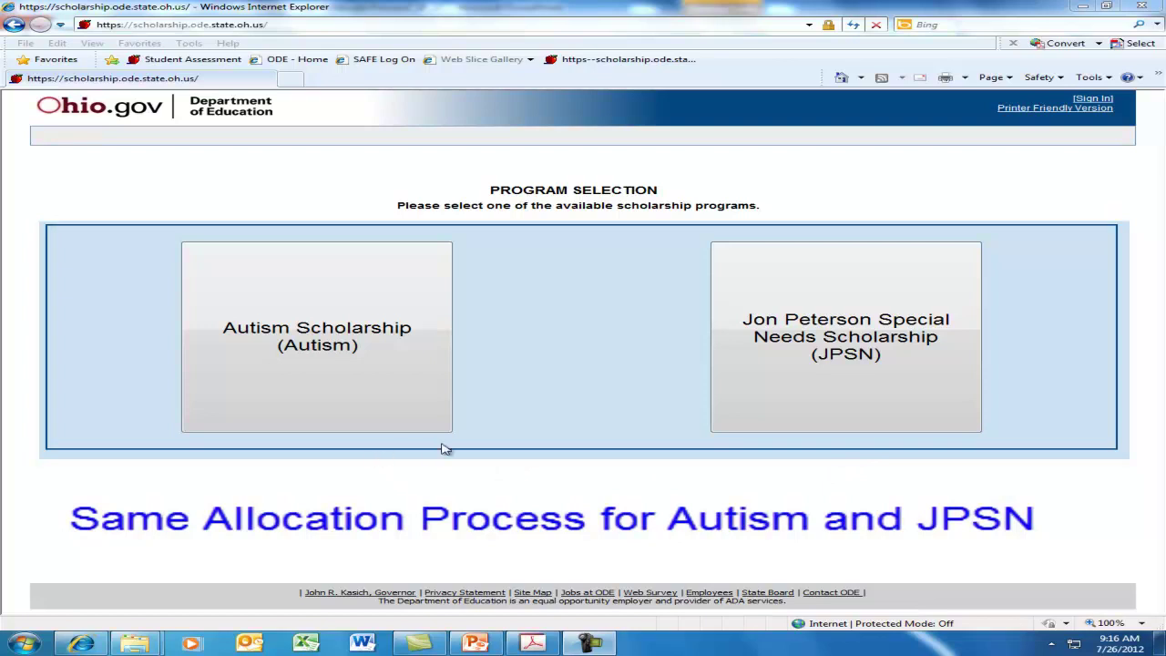
Go from Program Selection to the SAFE Log On page through Sign In
{"action": "left_click", "coordinate": [1087, 103]}
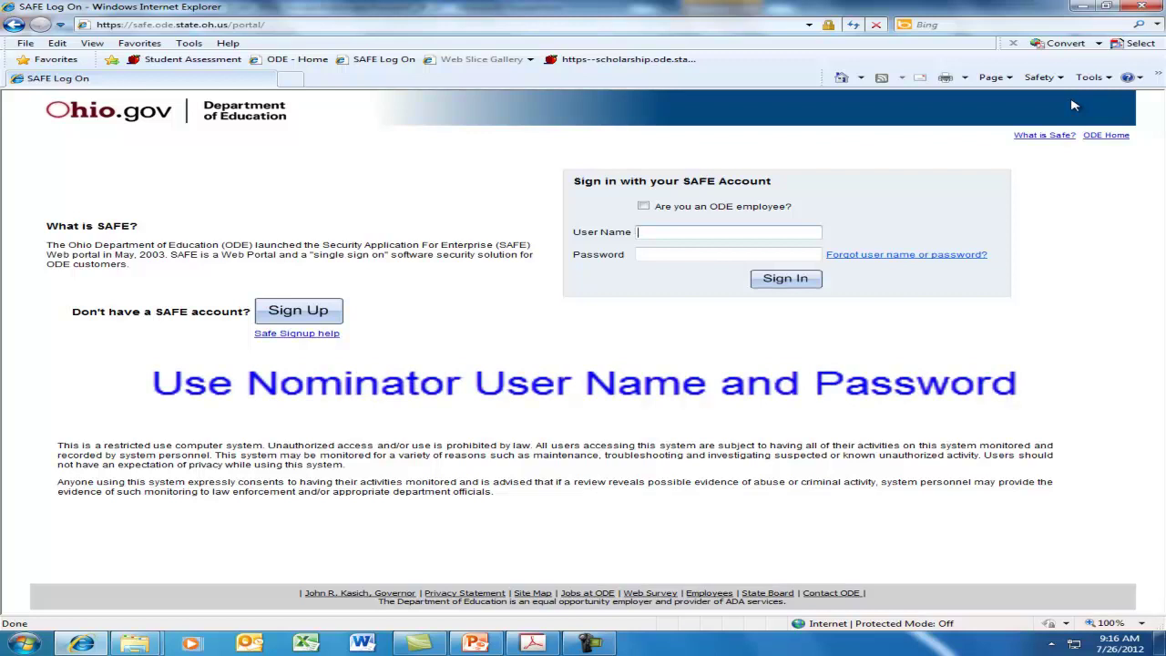
Sign in to SAFE with the nominator's user name and password
{"action": "type", "text": "User Name"}
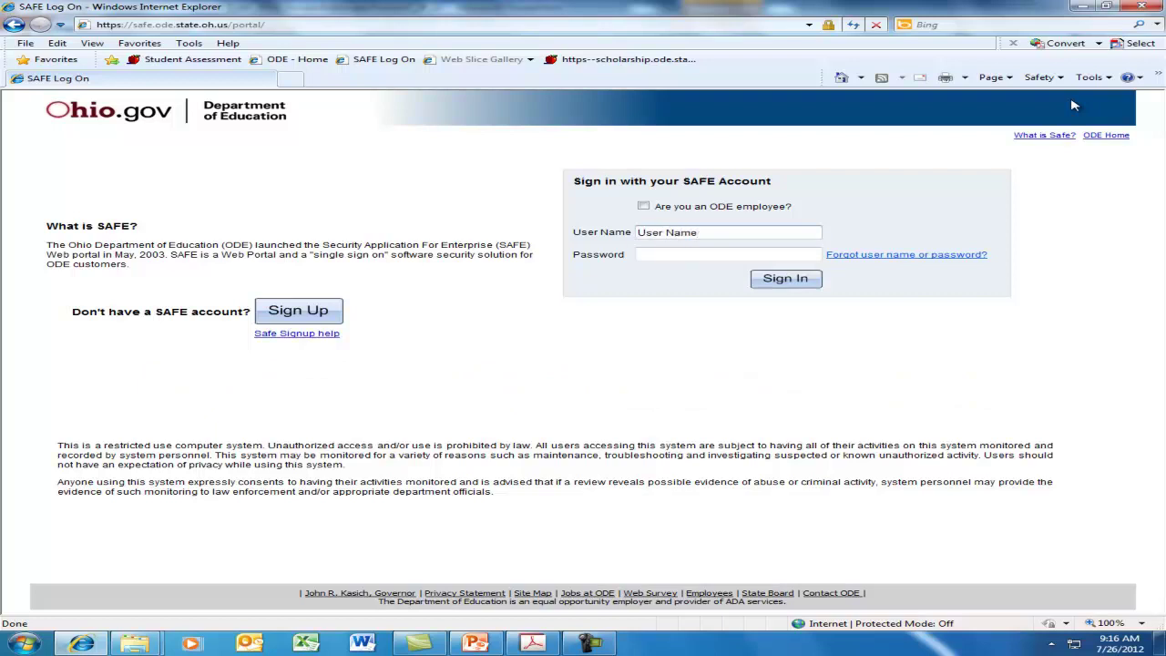
{"action": "key", "text": "Tab"}
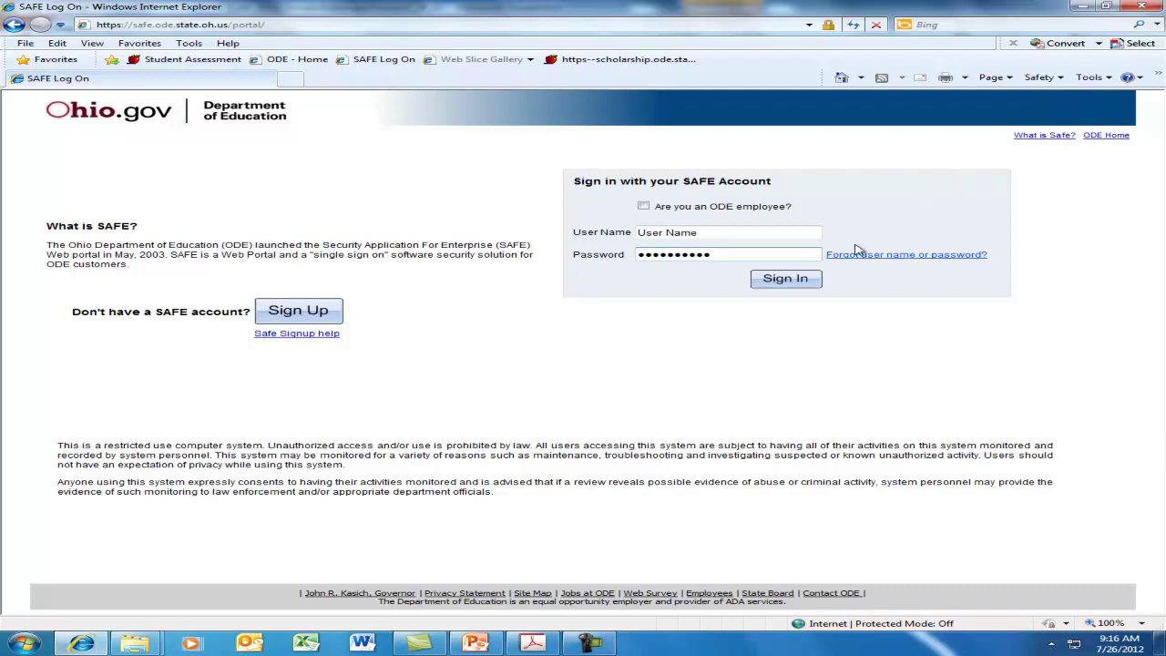
{"action": "left_click", "coordinate": [787, 280]}
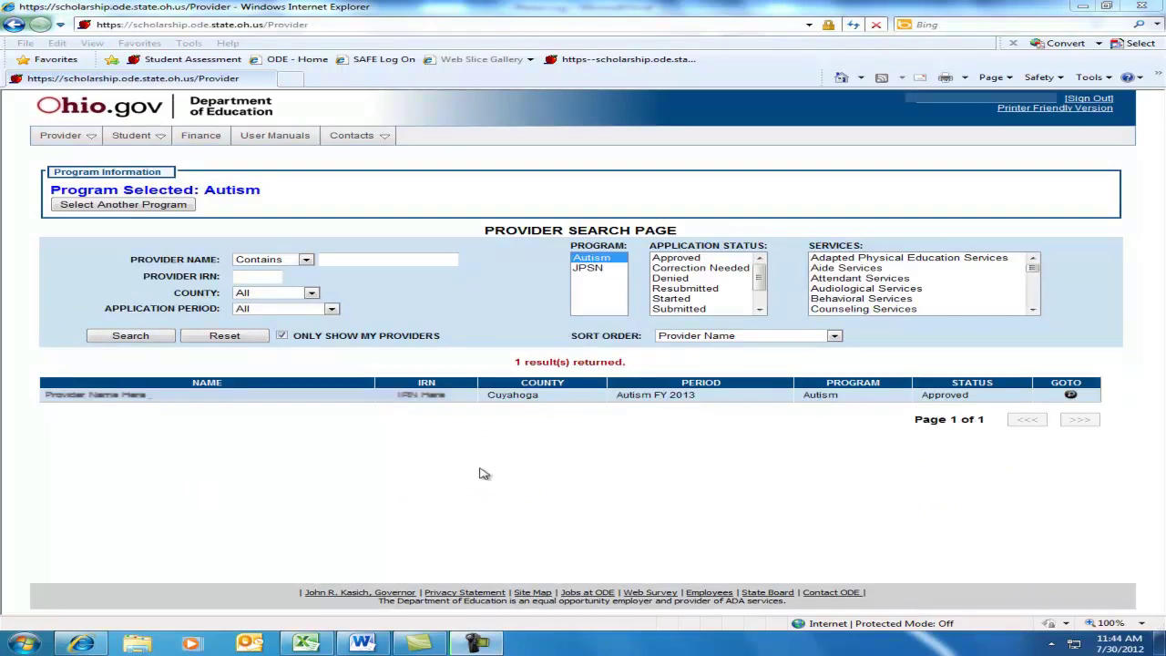
Search scholarship applications by the student's last name, returning one Awarded application
{"action": "left_click", "coordinate": [138, 137]}
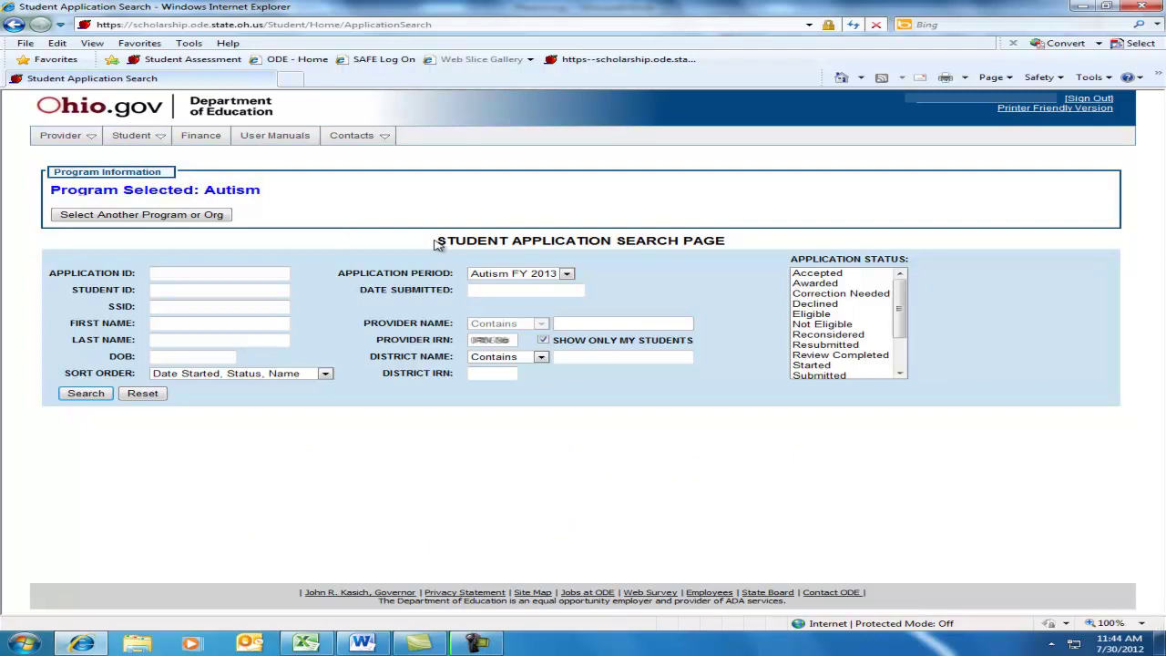
{"action": "left_click_drag", "start_coordinate": [438, 240], "coordinate": [729, 241]}
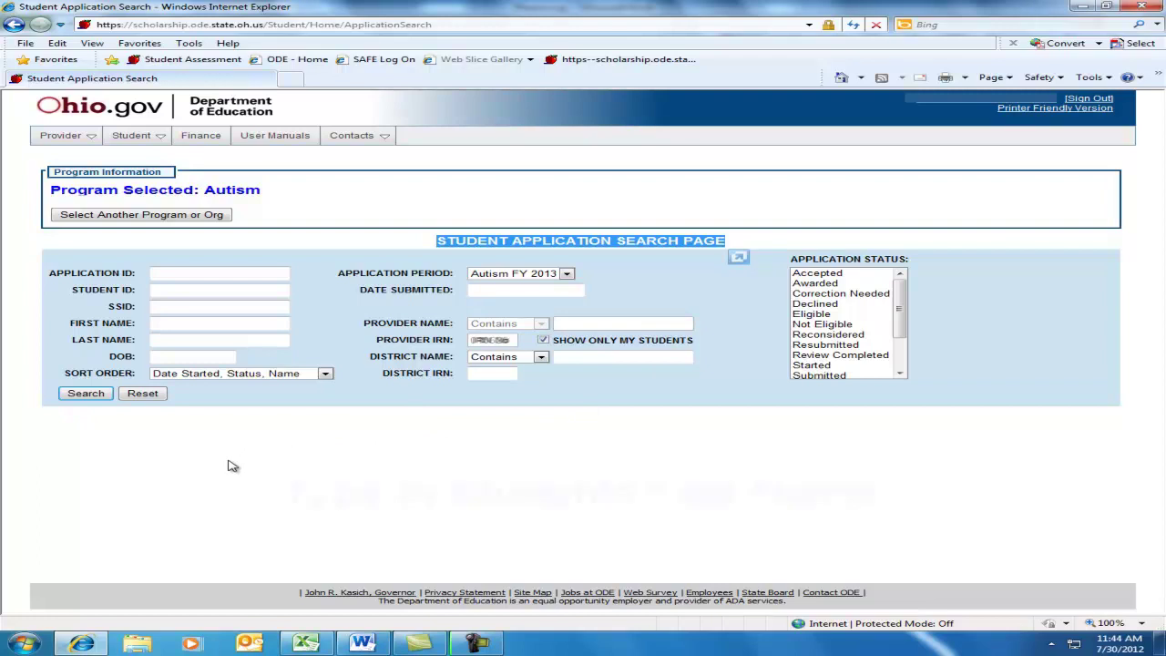
{"action": "left_click", "coordinate": [166, 340]}
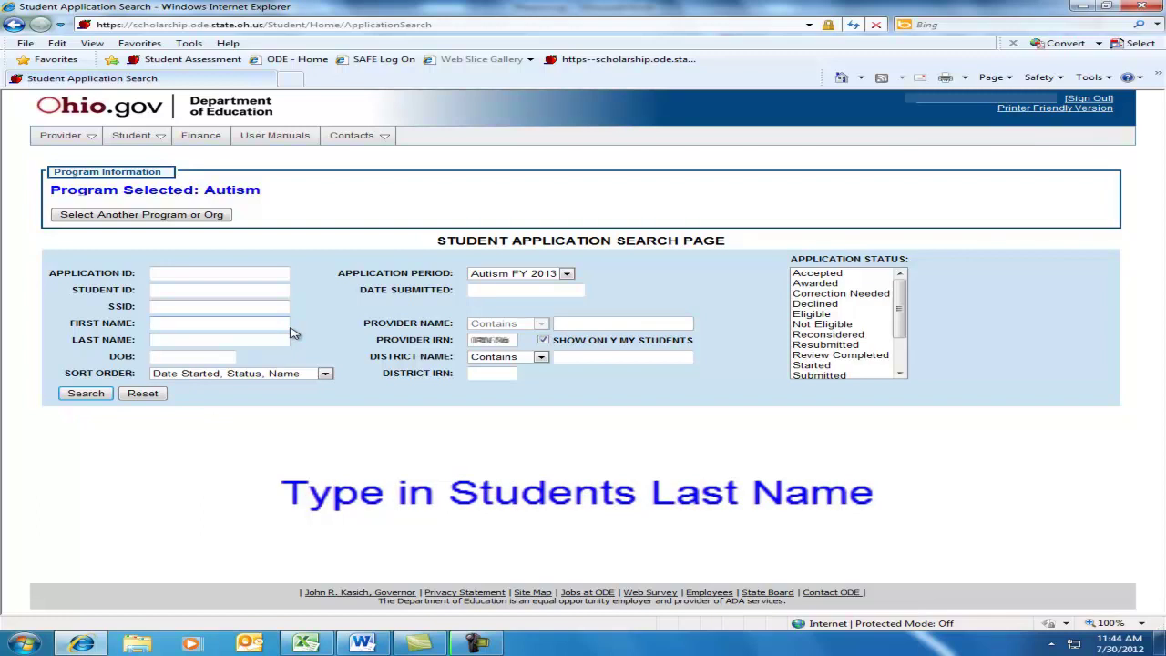
{"action": "type", "text": "**"}
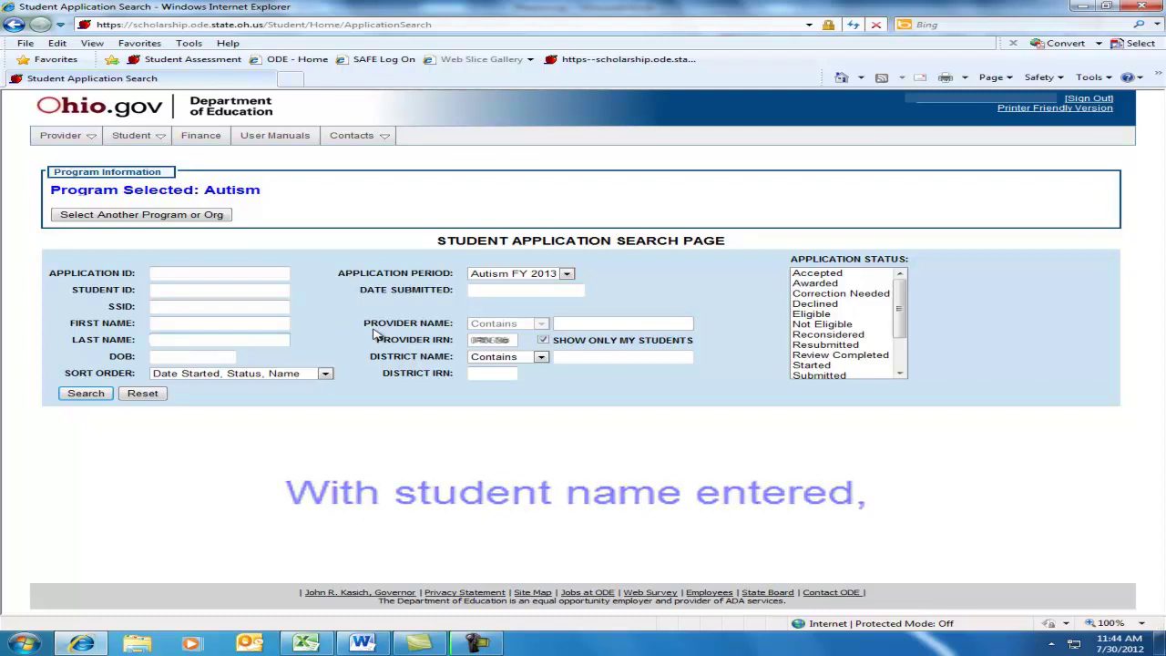
{"action": "left_click", "coordinate": [86, 393]}
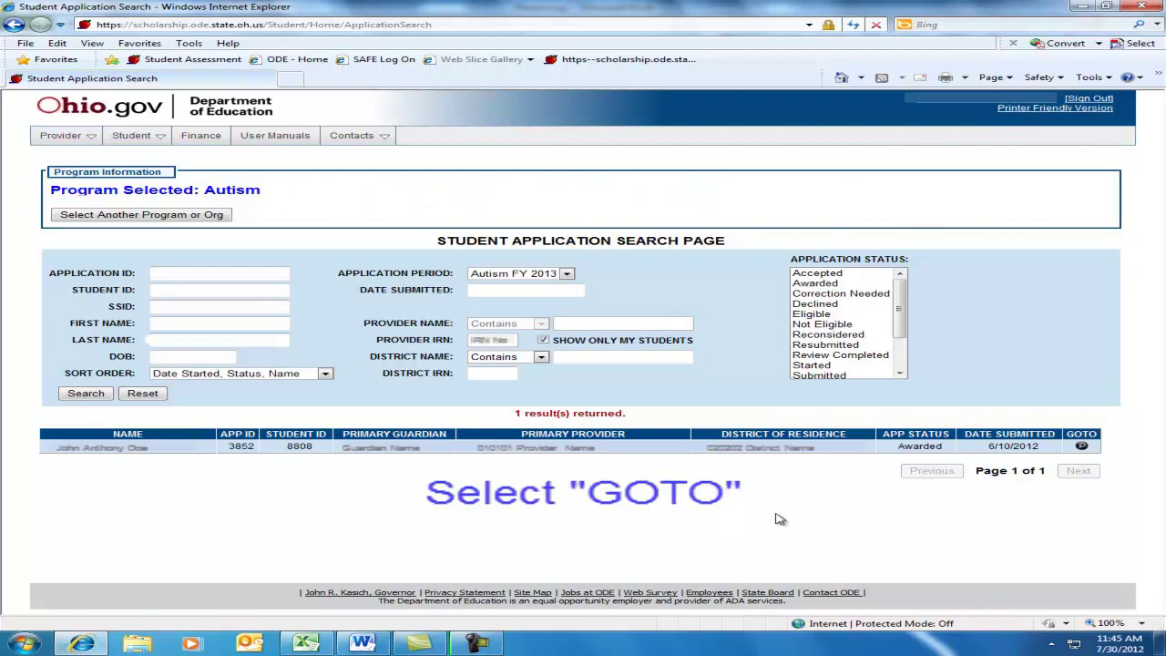
Open the student's application record and view its two documents on the Docs tab
{"action": "left_click", "coordinate": [1082, 448]}
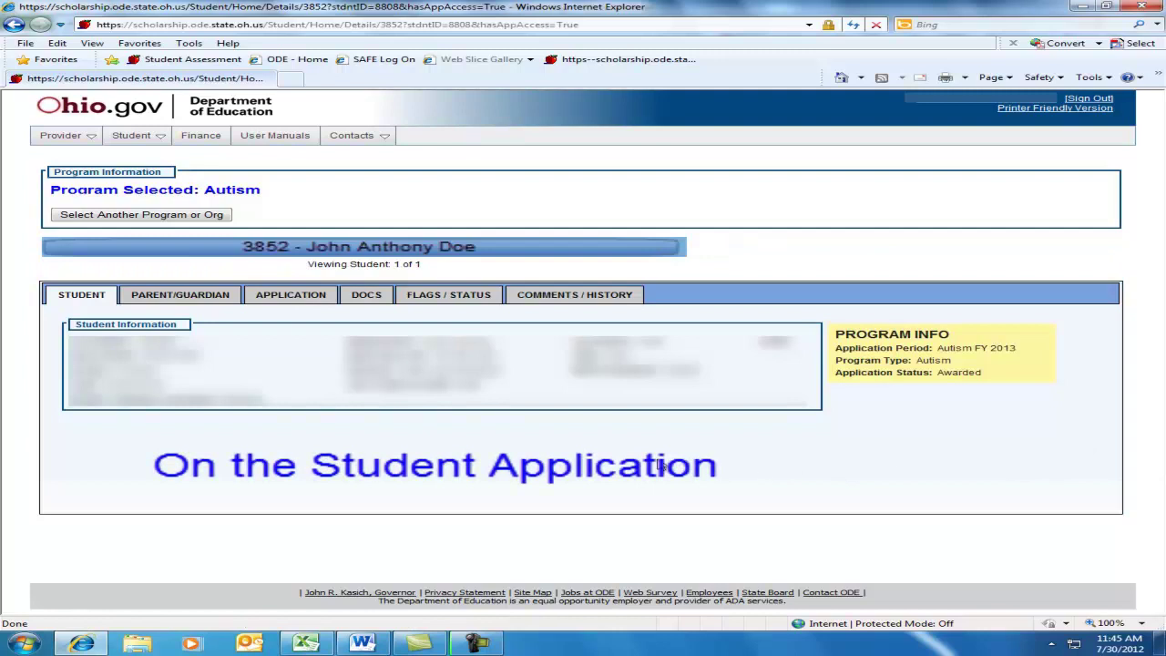
{"action": "left_click", "coordinate": [364, 299]}
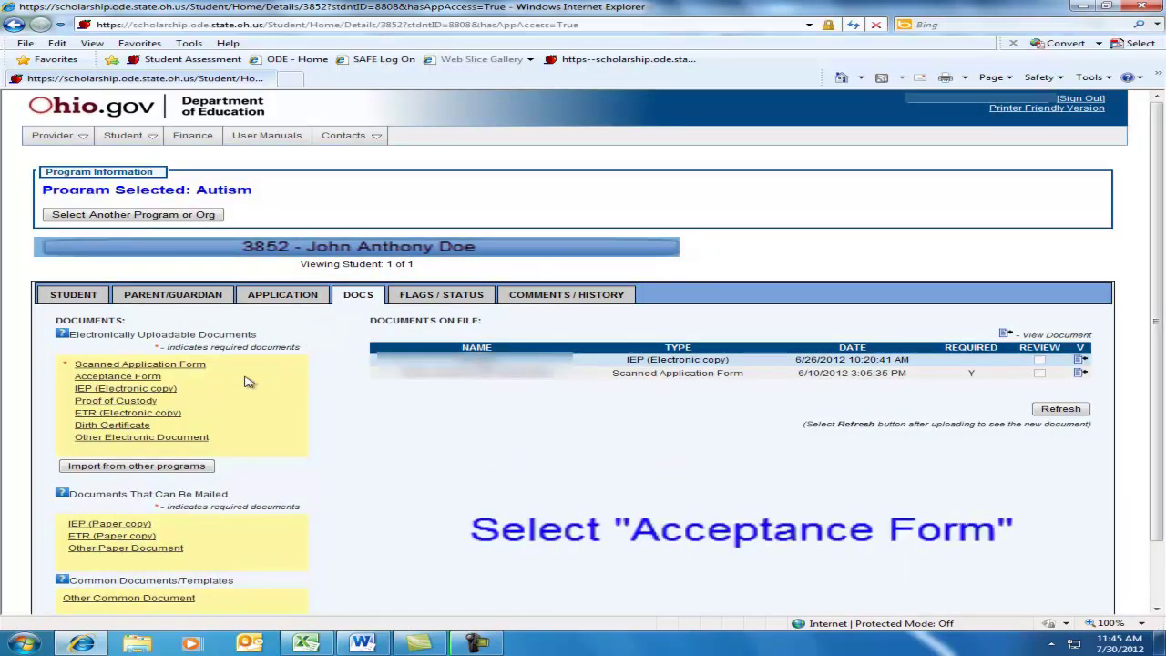
Upload the 01_Acceptance Form 7_27_2012 PDF as 'Acceptance_Form' and refresh the documents list
{"action": "left_click", "coordinate": [134, 383]}
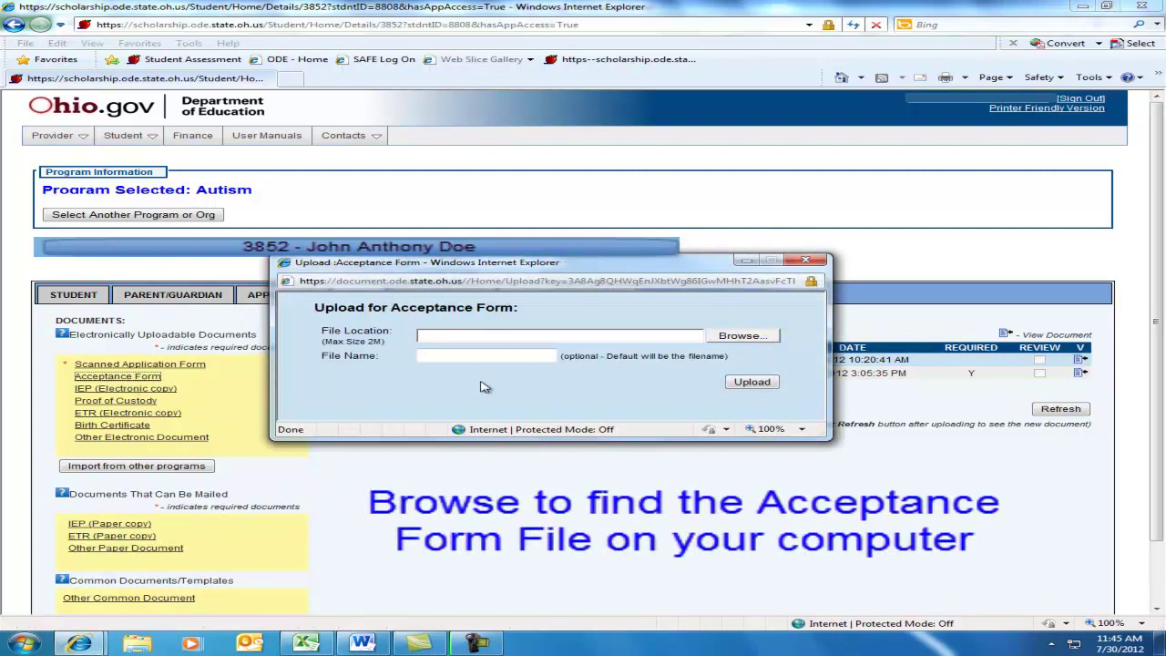
{"action": "left_click", "coordinate": [744, 335]}
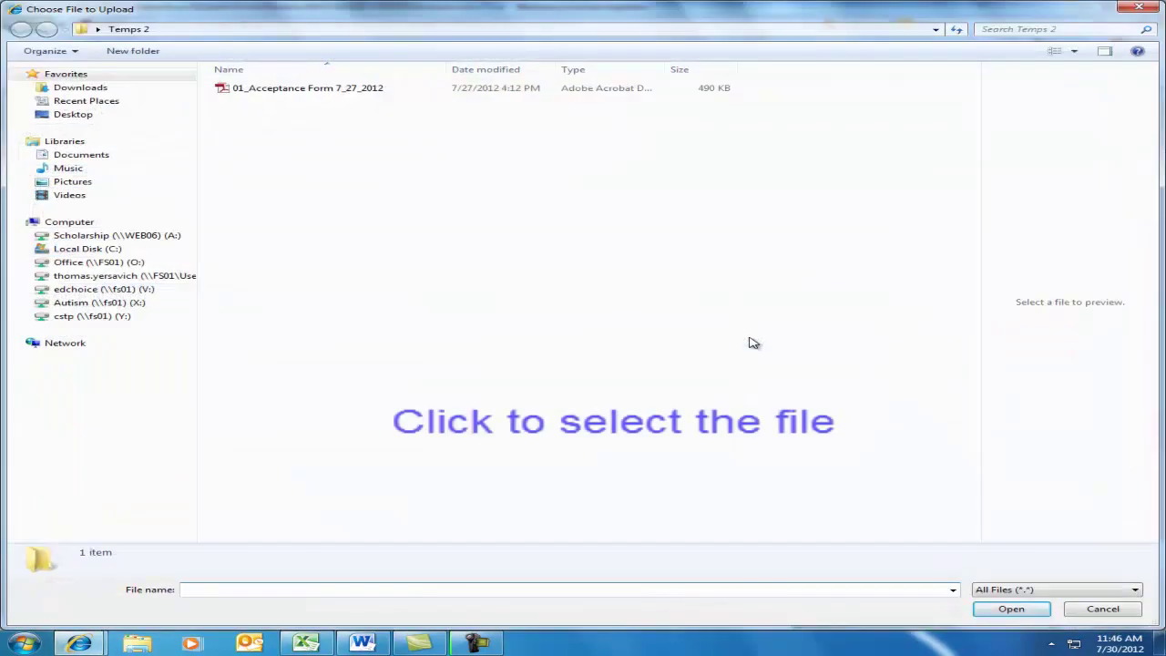
{"action": "double_click", "coordinate": [252, 88]}
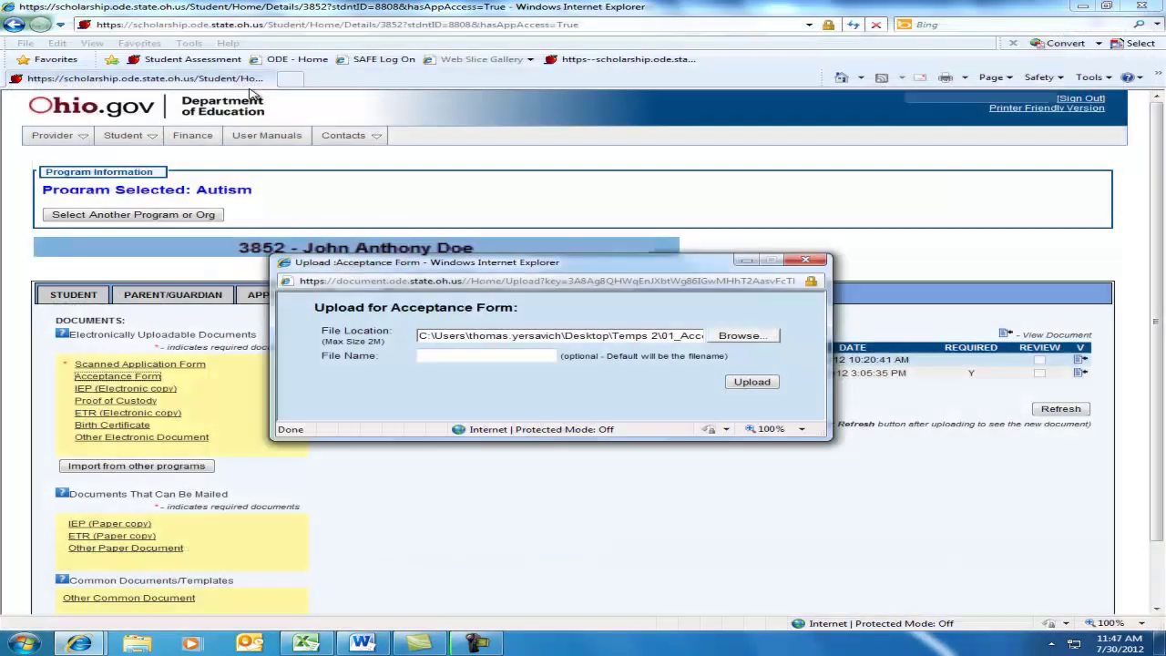
{"action": "left_click", "coordinate": [515, 354]}
{"action": "type", "text": "Acceptance_F"}
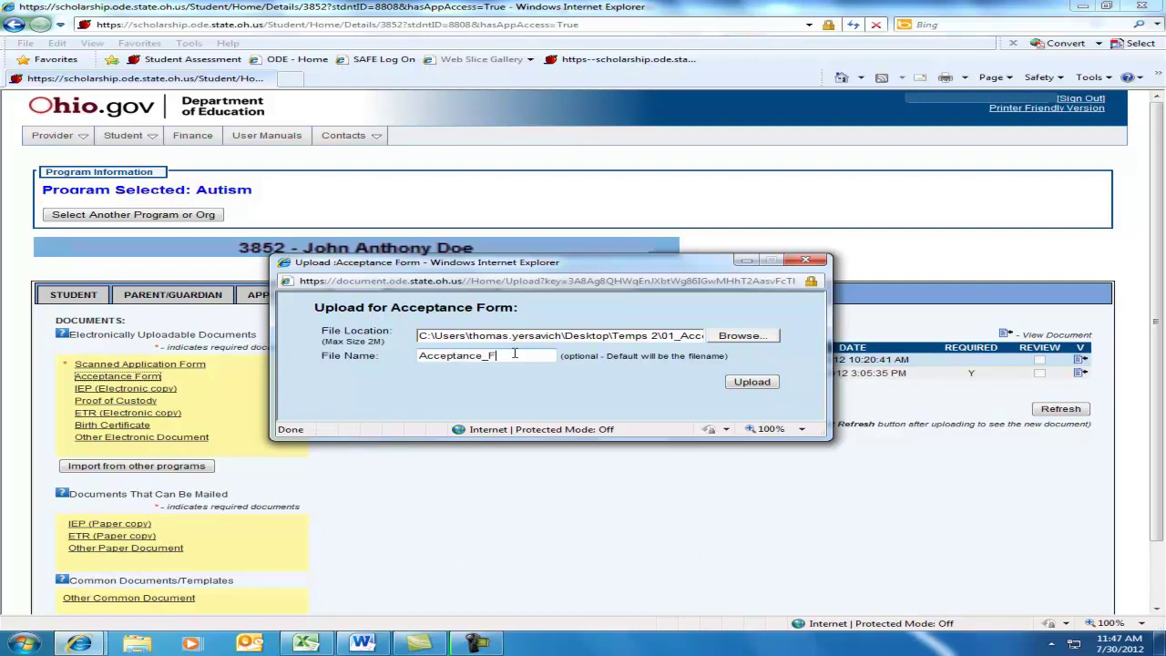
{"action": "type", "text": "orm"}
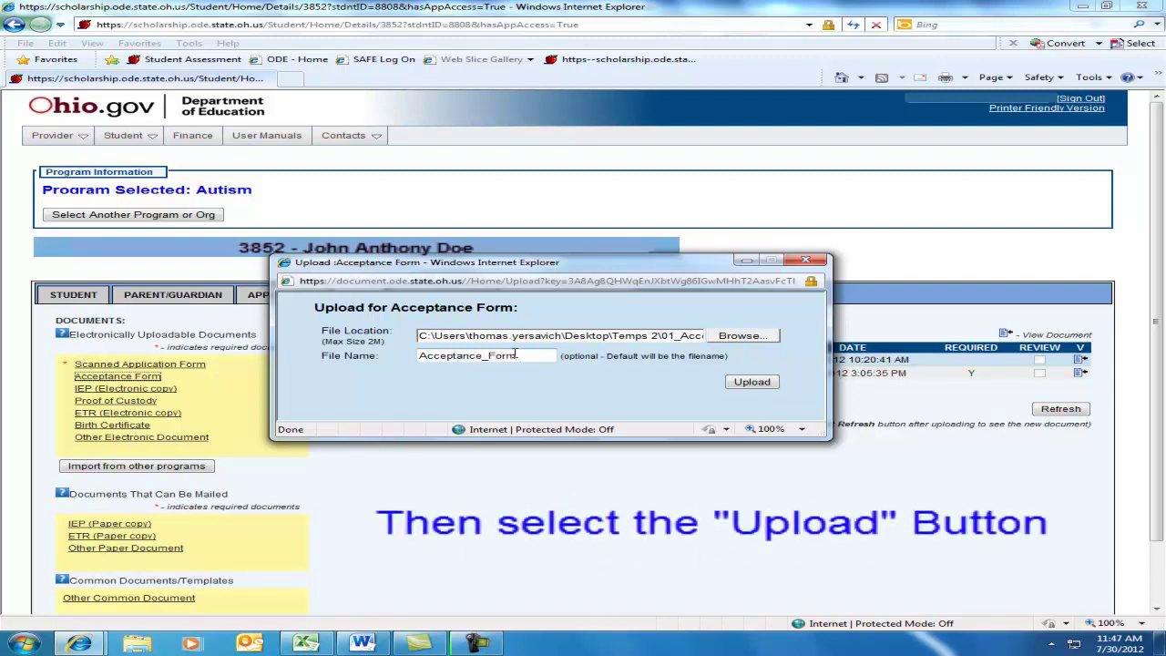
{"action": "left_click", "coordinate": [751, 383]}
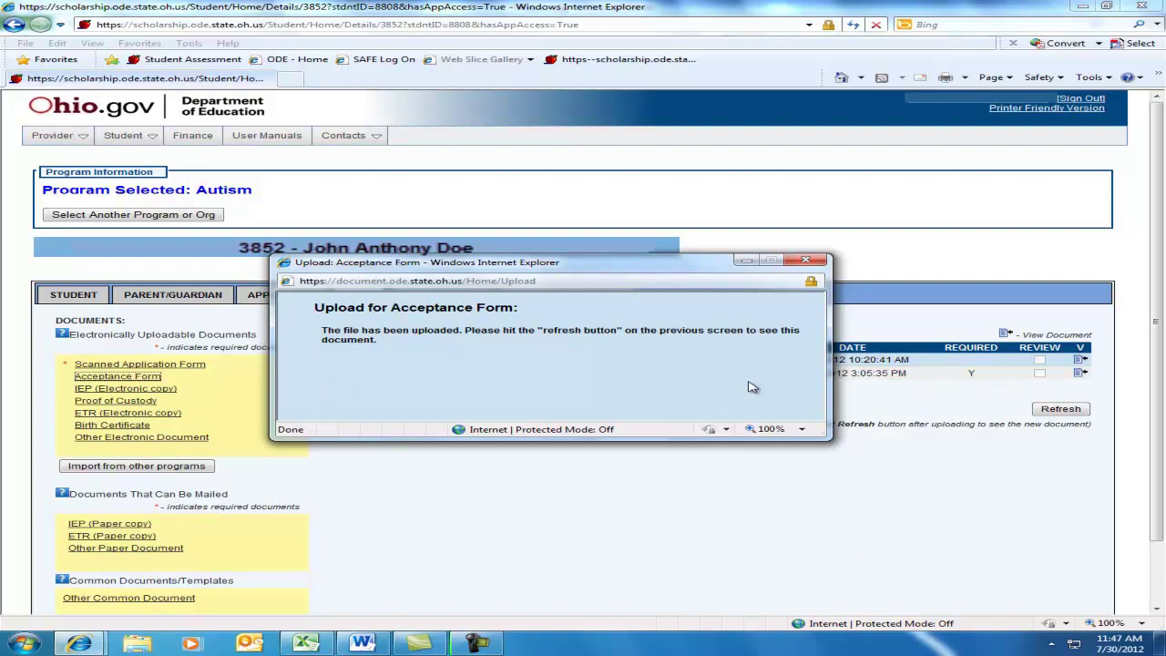
{"action": "left_click", "coordinate": [816, 263]}
{"action": "left_click", "coordinate": [1060, 412]}
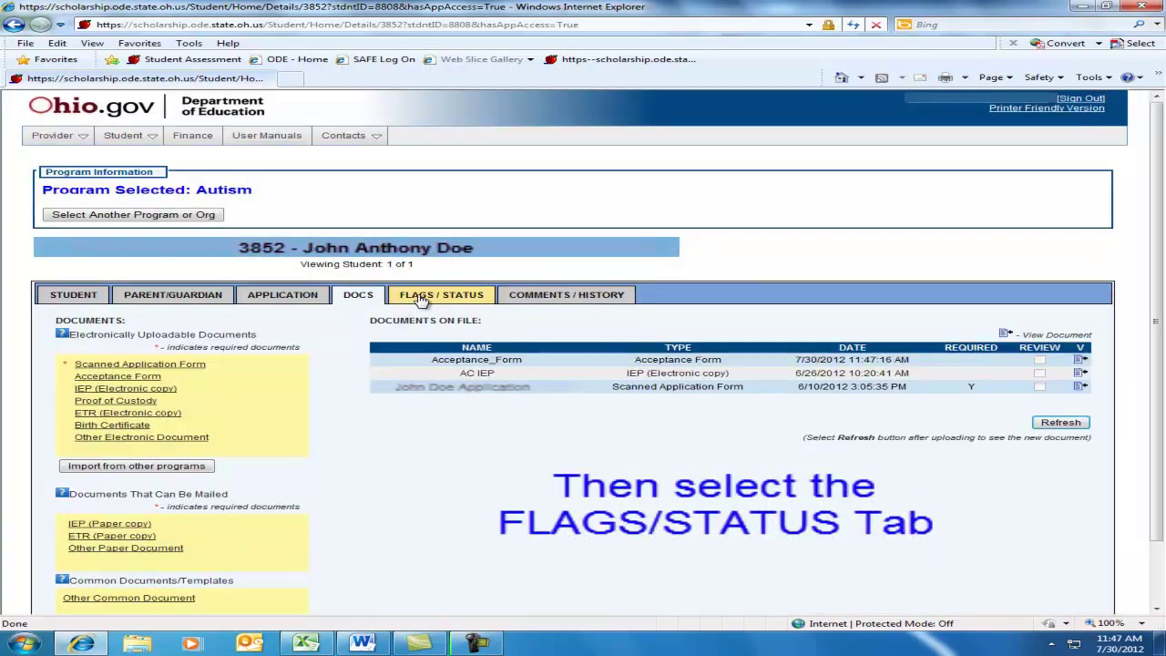
Update the application status from Awarded to Accepted on the Flags / Status tab
{"action": "left_click", "coordinate": [453, 298]}
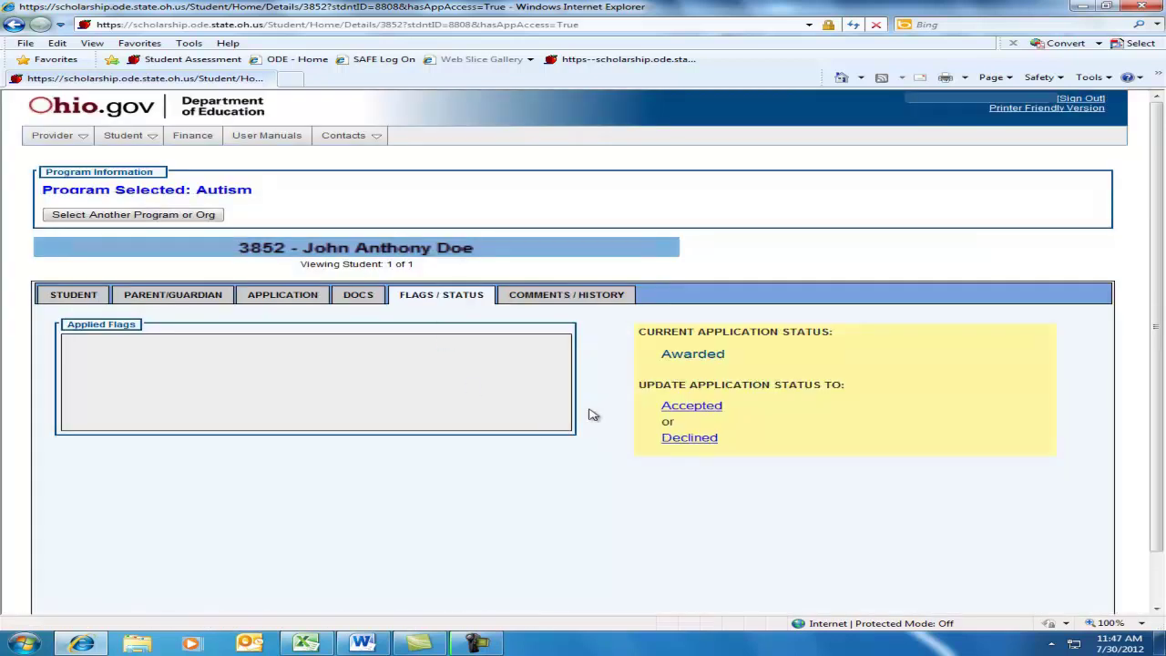
{"action": "left_click", "coordinate": [692, 406]}
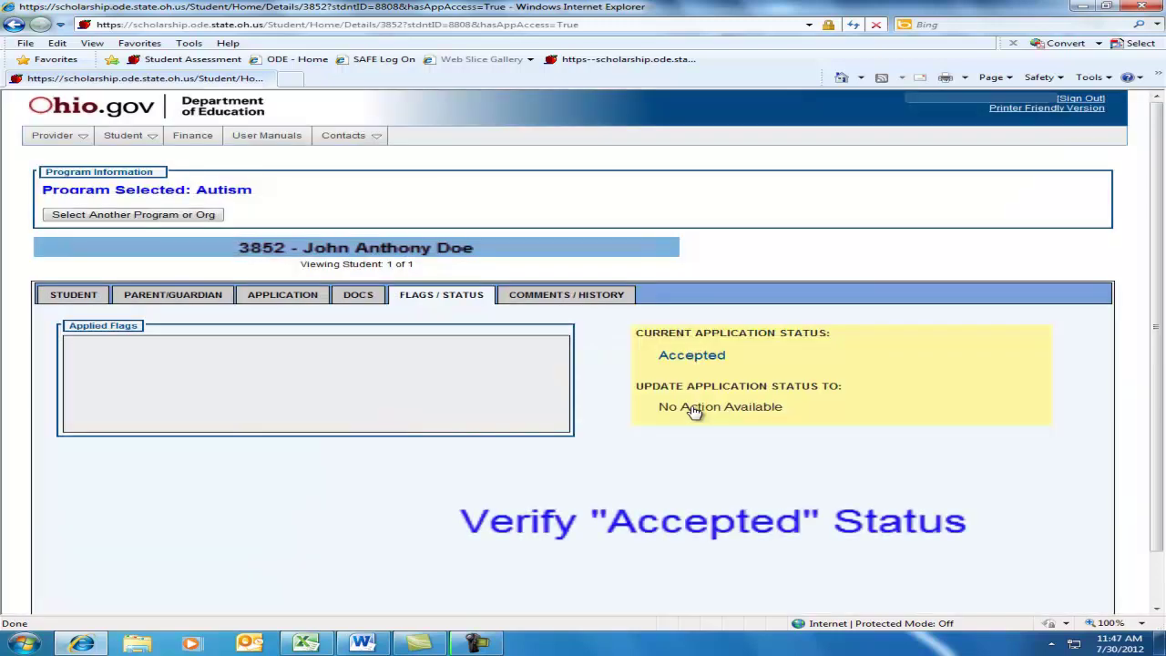
{"action": "left_click_drag", "start_coordinate": [731, 356], "coordinate": [664, 356]}
{"action": "left_click", "coordinate": [765, 371]}
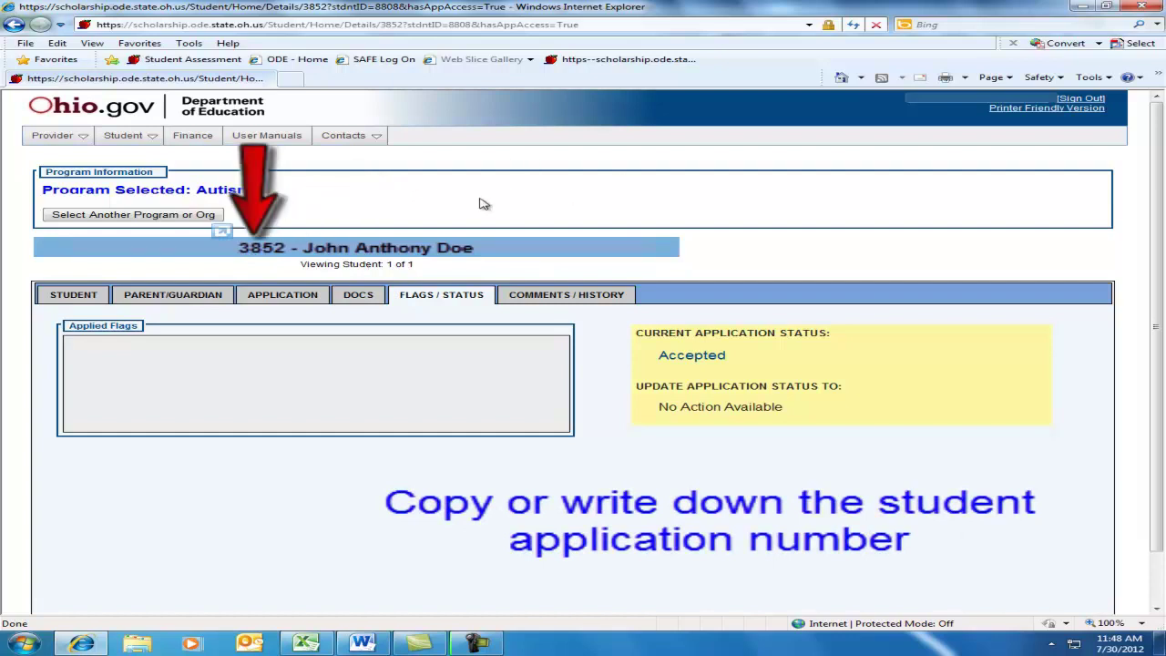
Search Finance by the application number and open the student's Allocation Needed record
{"action": "left_click", "coordinate": [191, 138]}
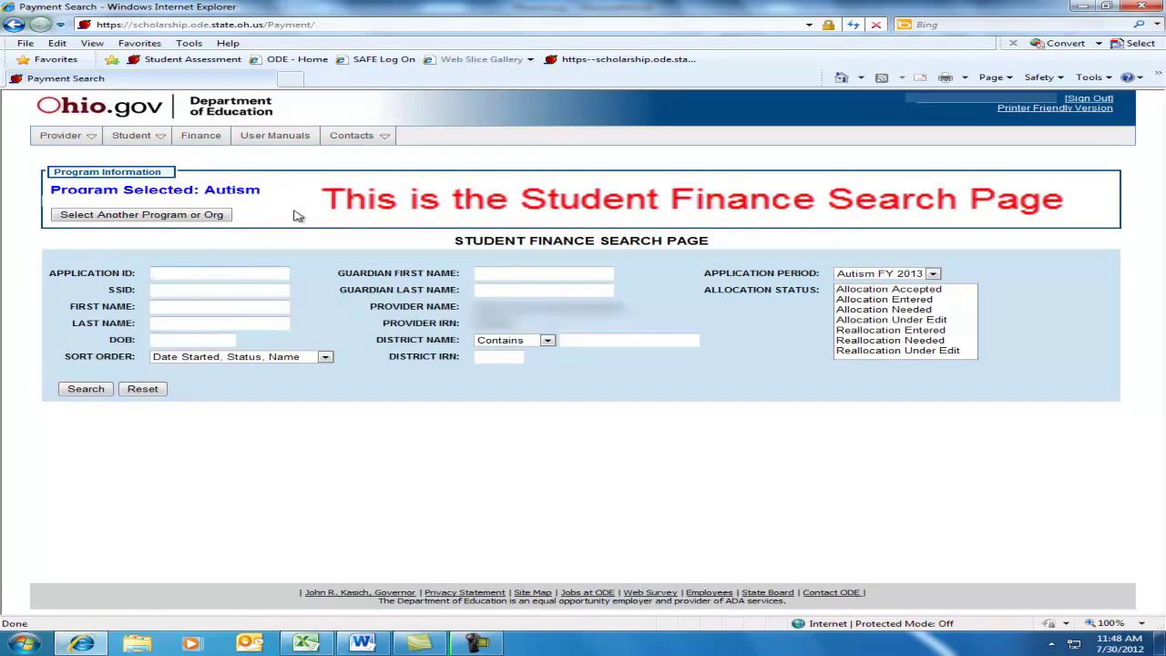
{"action": "type", "text": "3852"}
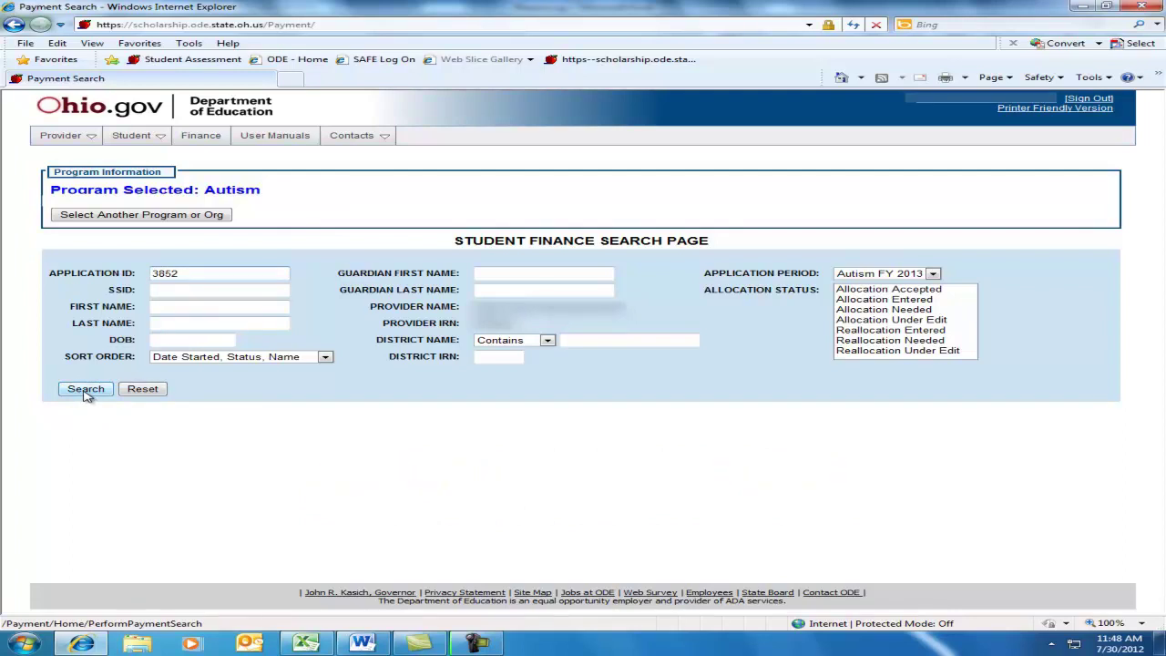
{"action": "left_click", "coordinate": [84, 391]}
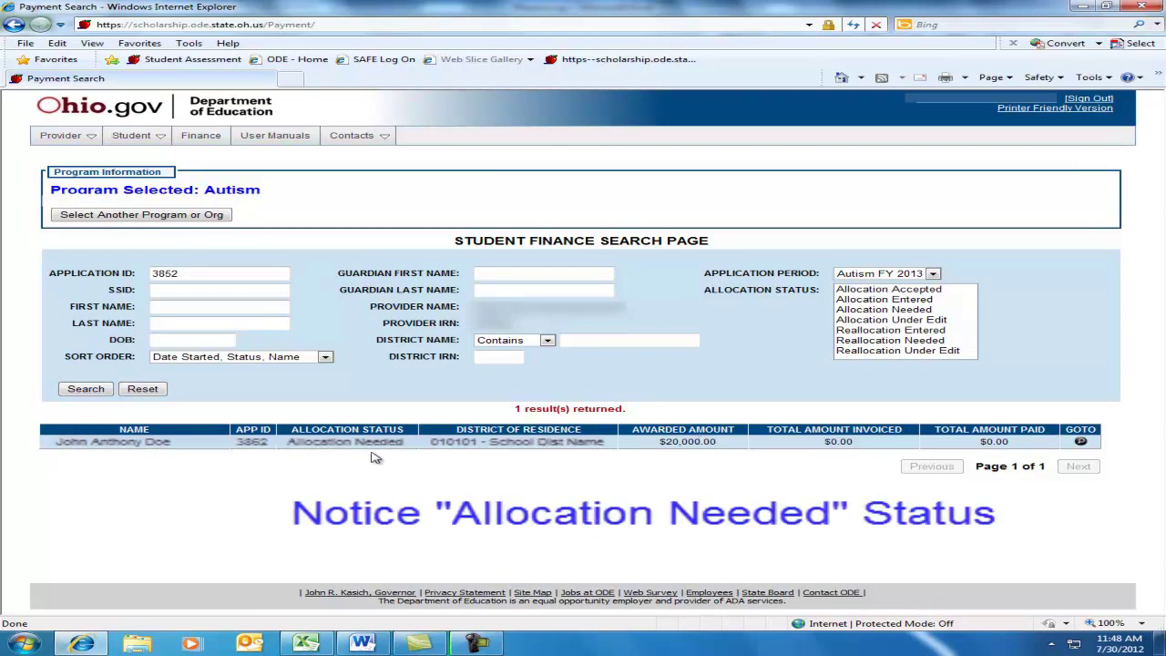
{"action": "left_click_drag", "start_coordinate": [372, 462], "coordinate": [437, 474]}
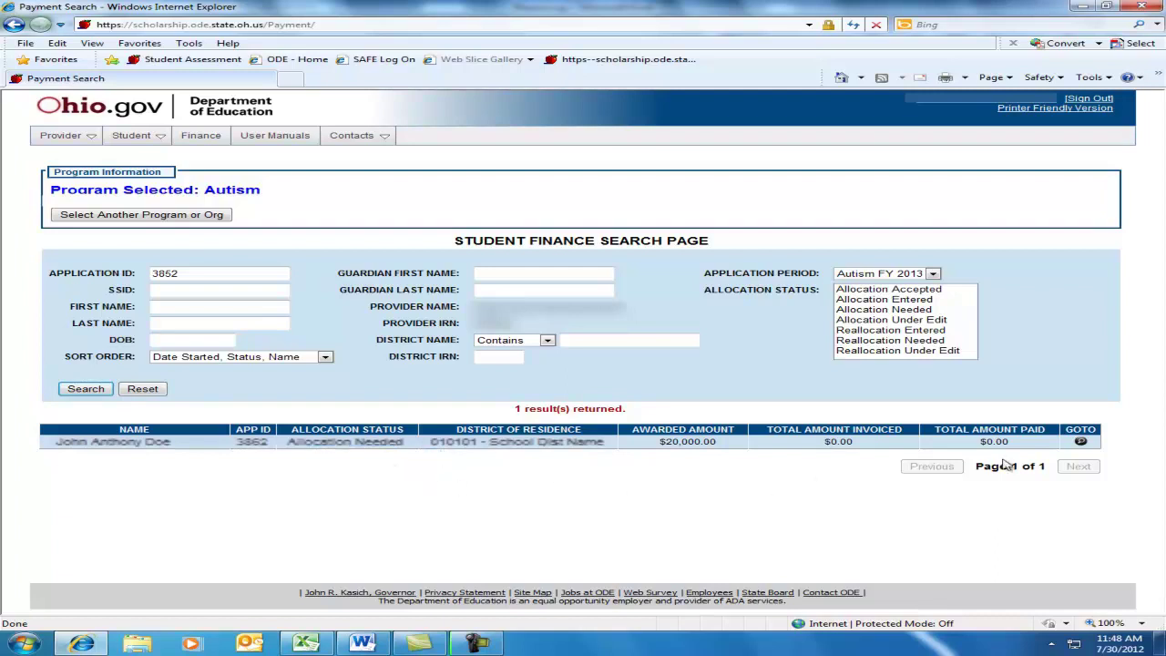
{"action": "left_click", "coordinate": [1081, 443]}
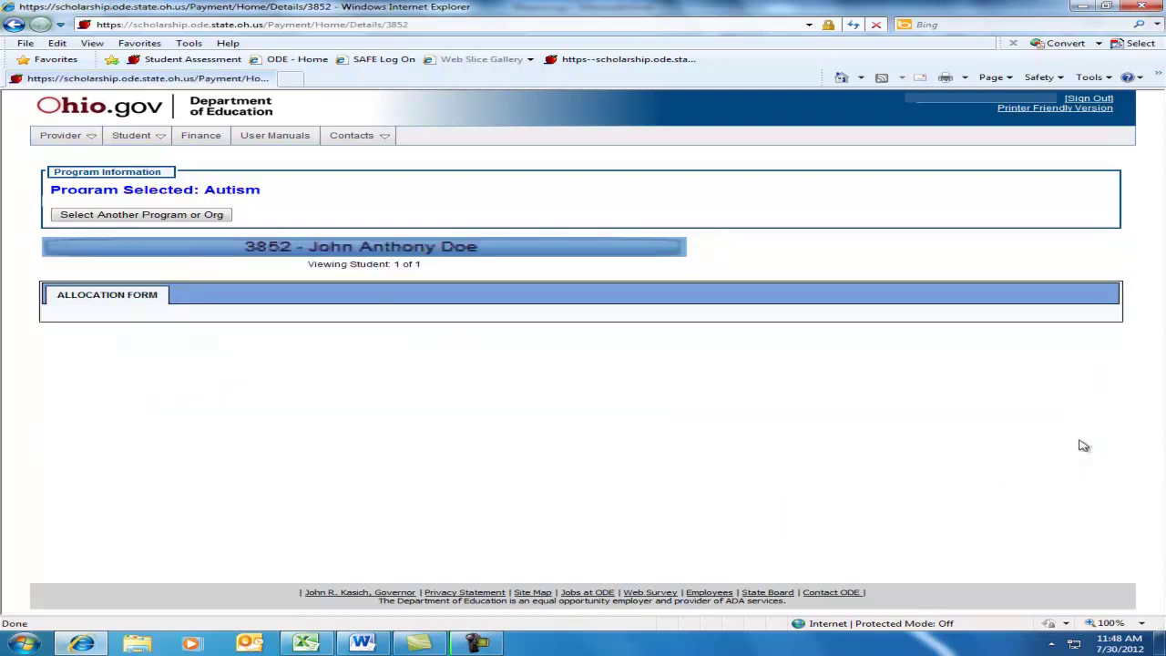
Confirm the 07/01/2012 enrollment start date and set the status to Allocation Under Edit
{"action": "scroll", "coordinate": [928, 438], "scroll_direction": "down", "scroll_amount": 1}
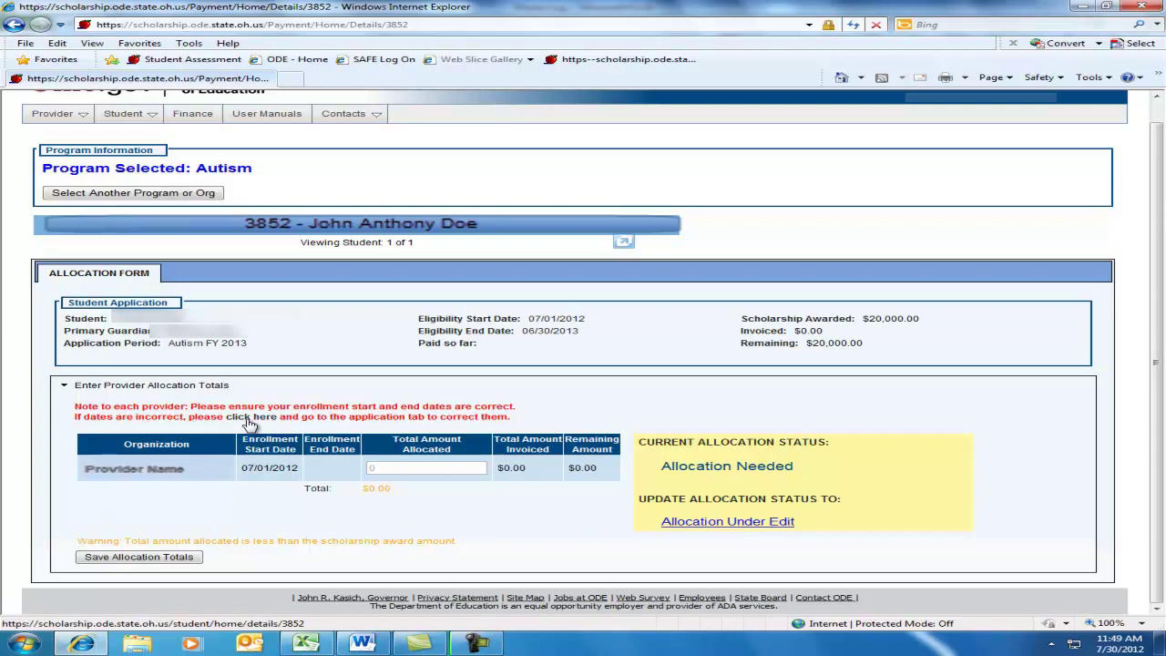
{"action": "left_click", "coordinate": [246, 468]}
{"action": "left_click_drag", "start_coordinate": [242, 468], "coordinate": [299, 469]}
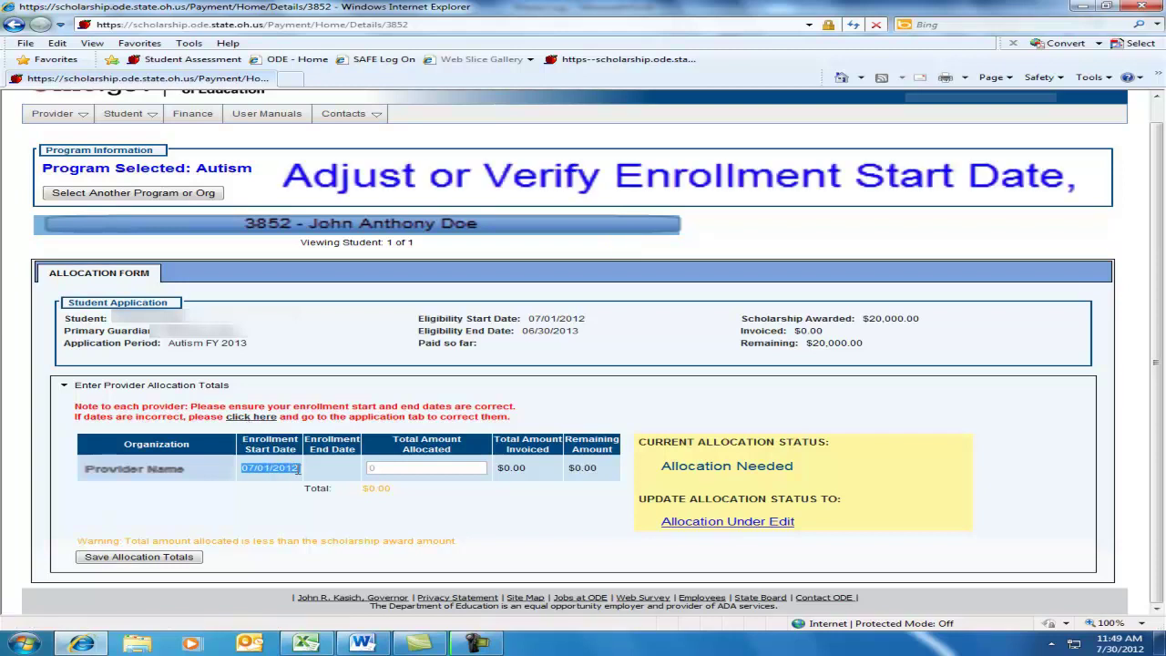
{"action": "left_click", "coordinate": [274, 496]}
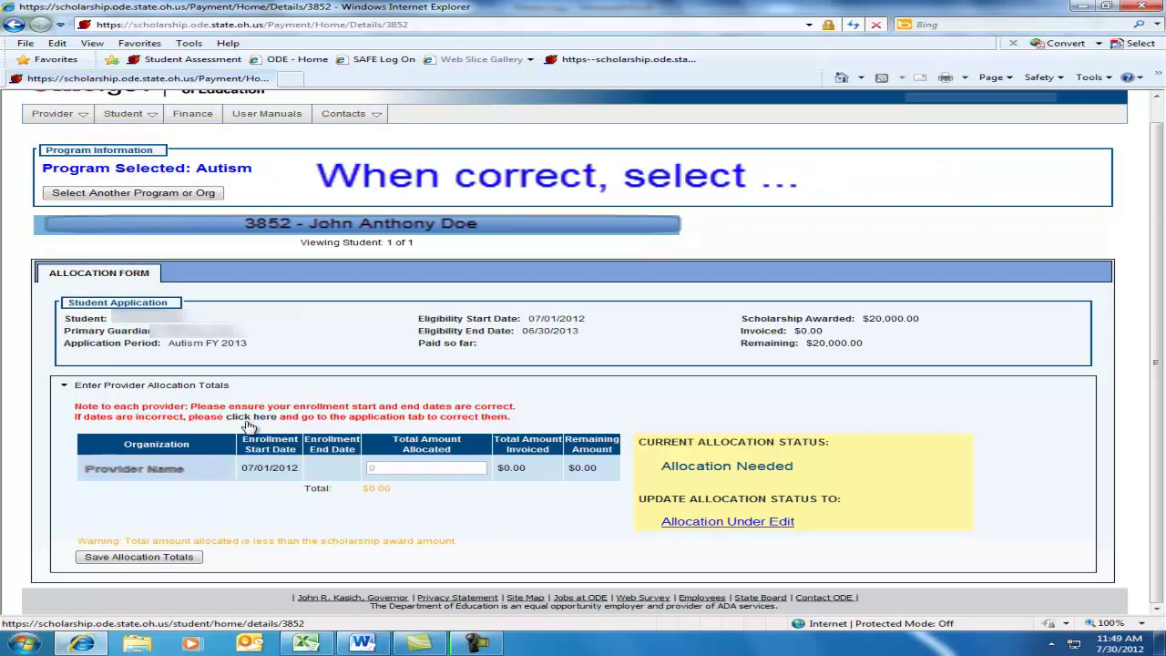
{"action": "left_click", "coordinate": [716, 525]}
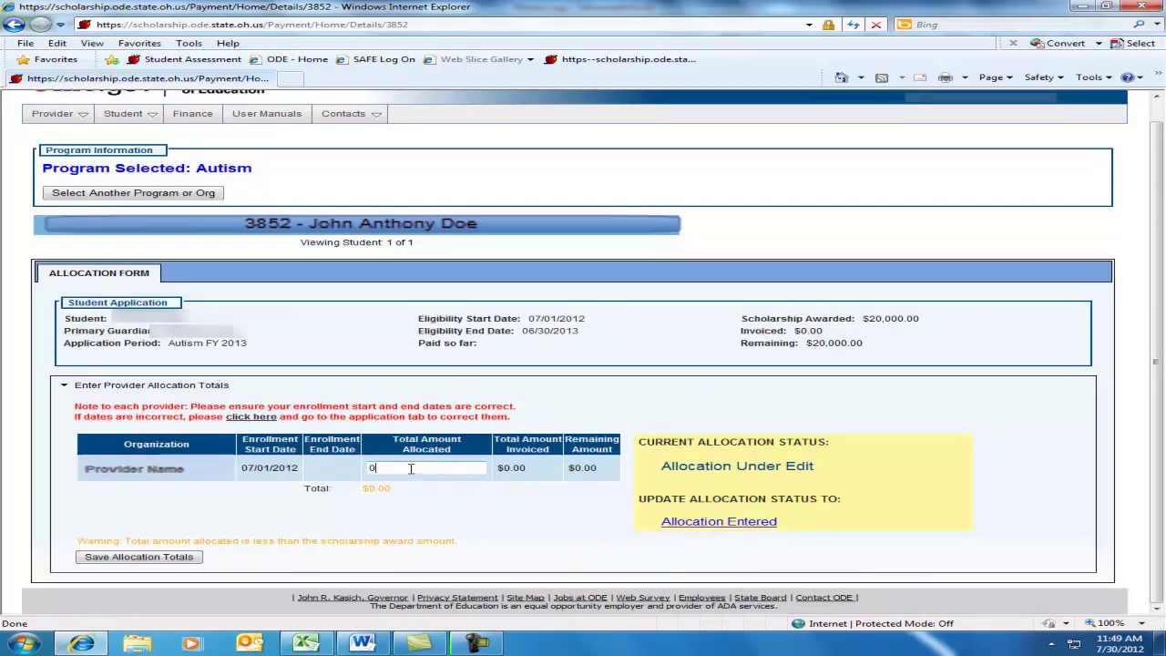
Save a Total Amount Allocated of $20000 and mark the allocation as Allocation Entered
{"action": "left_click", "coordinate": [411, 468]}
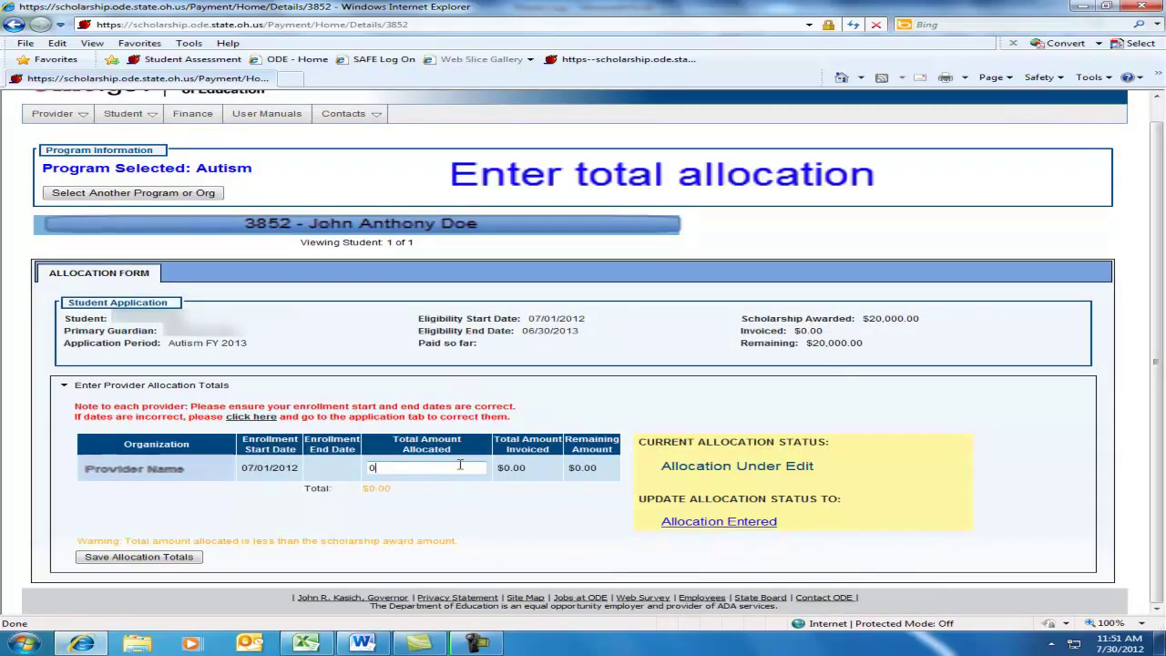
{"action": "type", "text": "20000"}
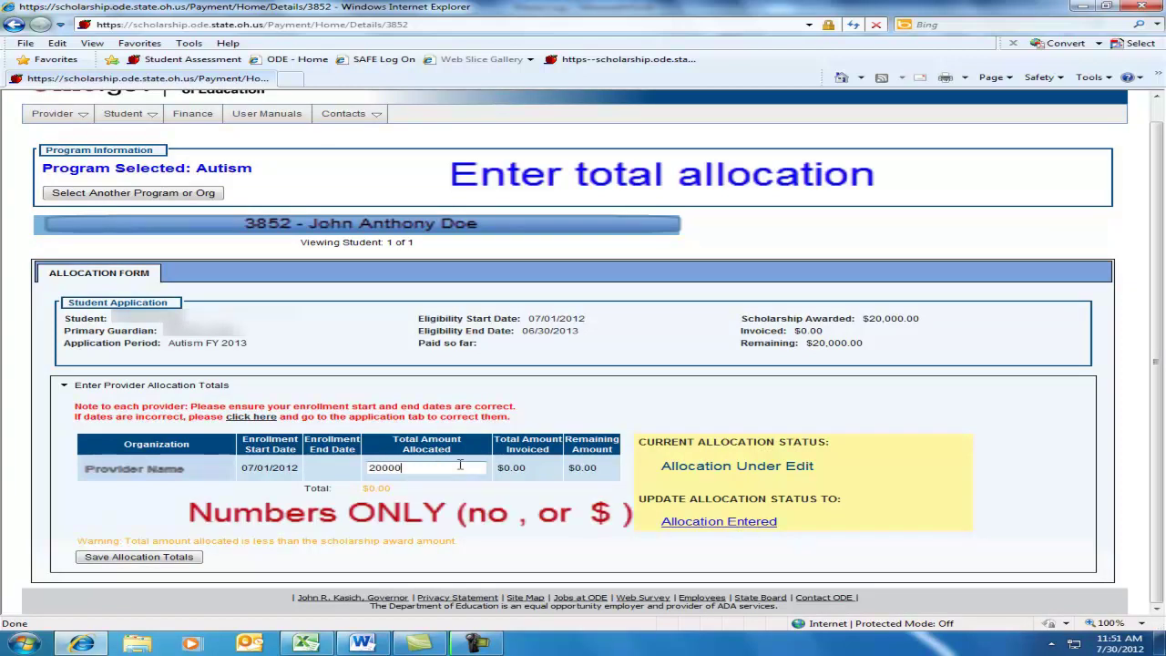
{"action": "left_click", "coordinate": [167, 561]}
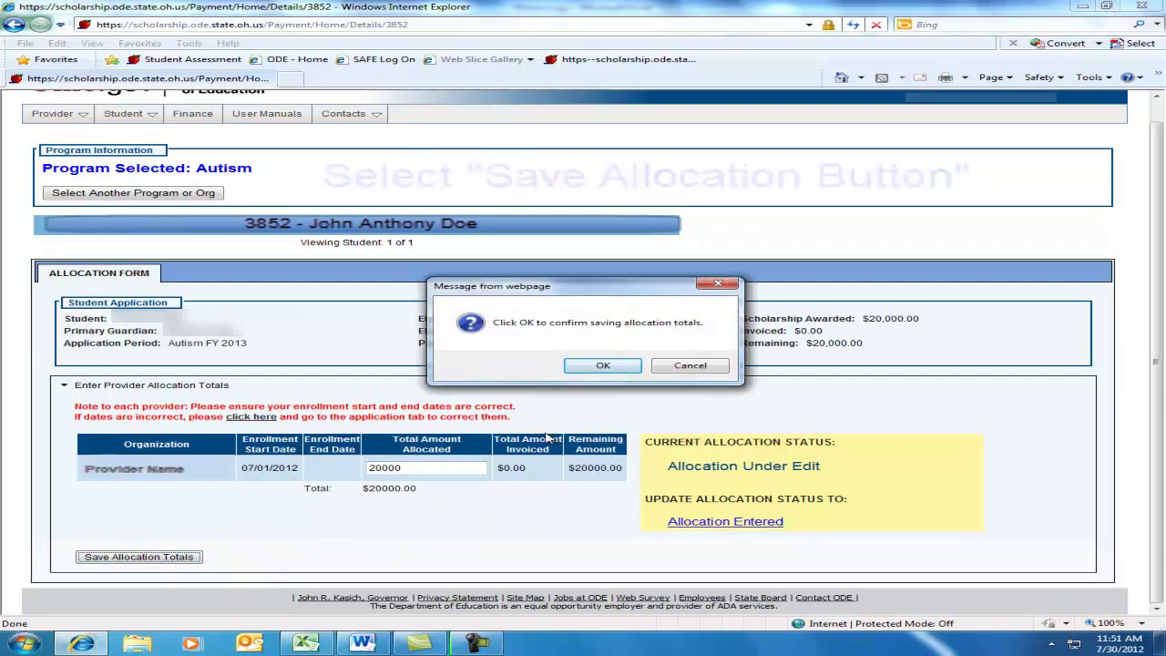
{"action": "left_click", "coordinate": [616, 367]}
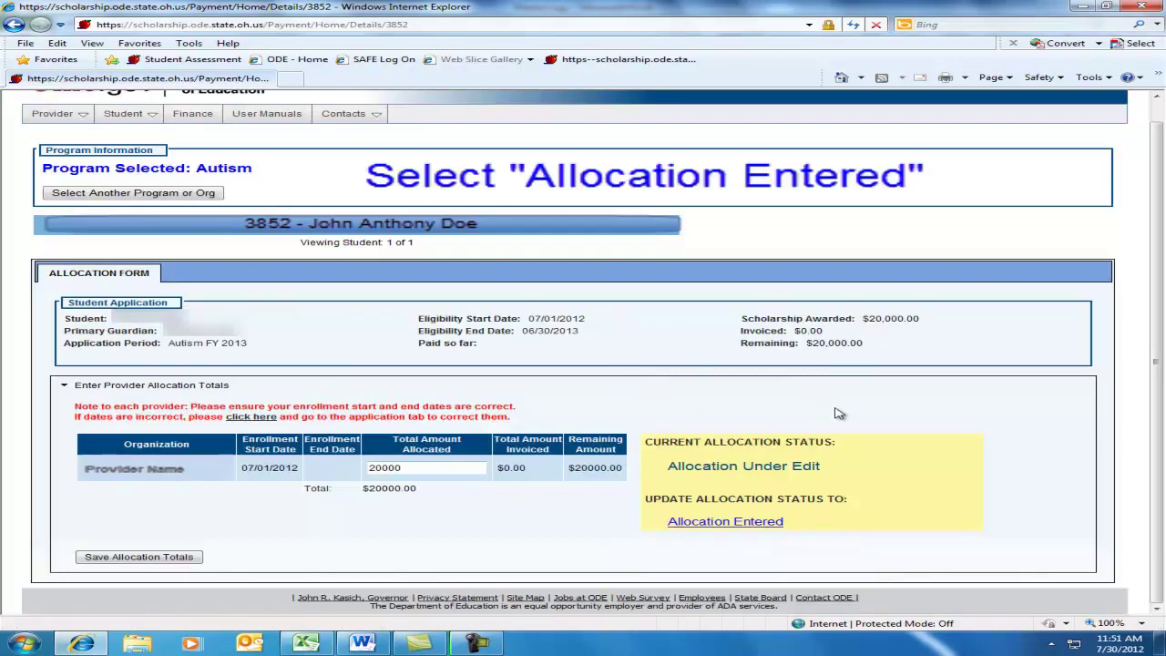
{"action": "left_click", "coordinate": [717, 528]}
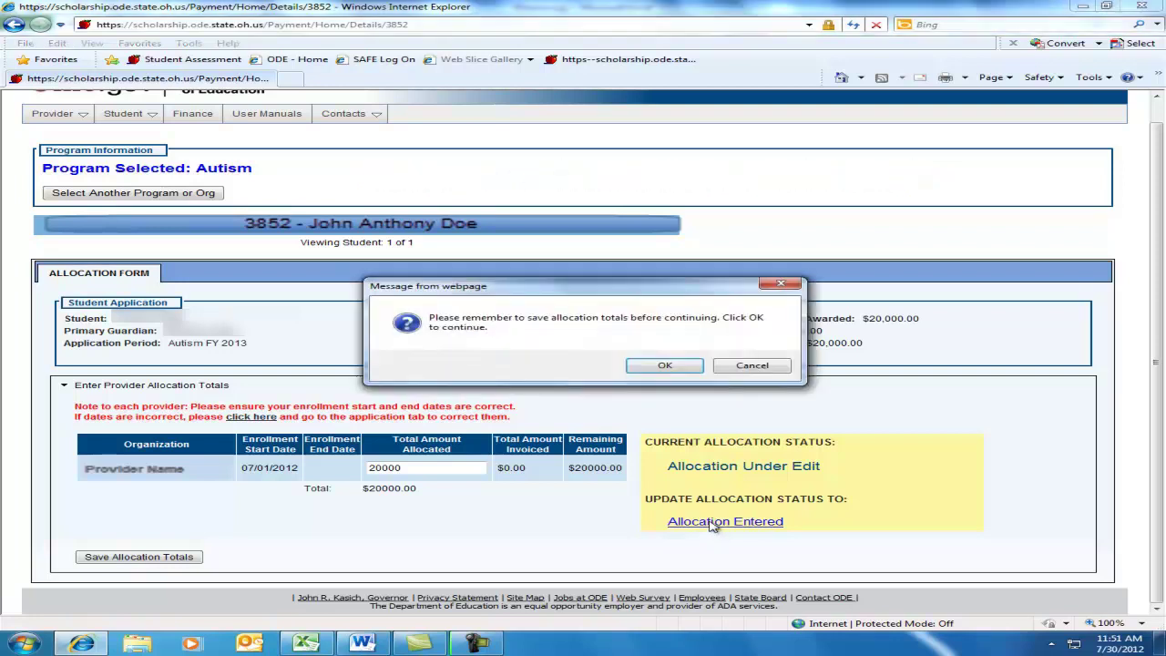